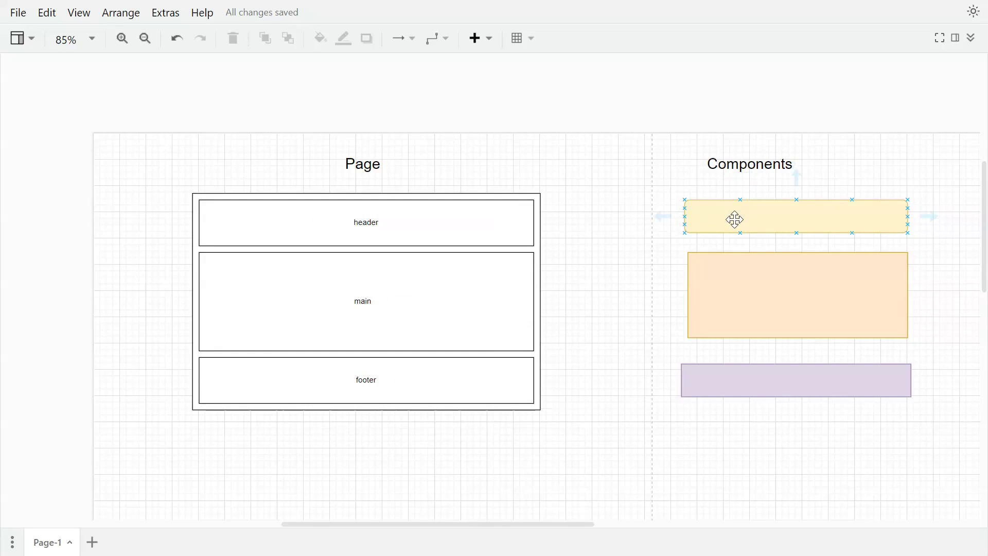
Drag the yellow component box into the Page layout's header section.
{"action": "left_click_drag", "start_coordinate": [735, 219], "coordinate": [299, 231]}
Place the orange box in the main section and the purple box in the footer.
{"action": "left_click_drag", "start_coordinate": [787, 280], "coordinate": [357, 289]}
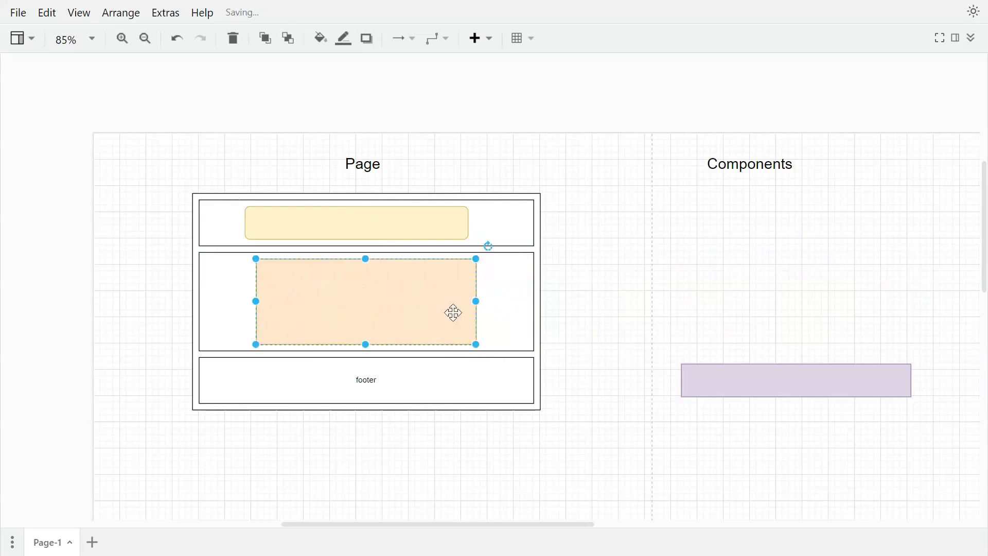
{"action": "left_click", "coordinate": [846, 385]}
{"action": "left_click_drag", "start_coordinate": [846, 385], "coordinate": [406, 382]}
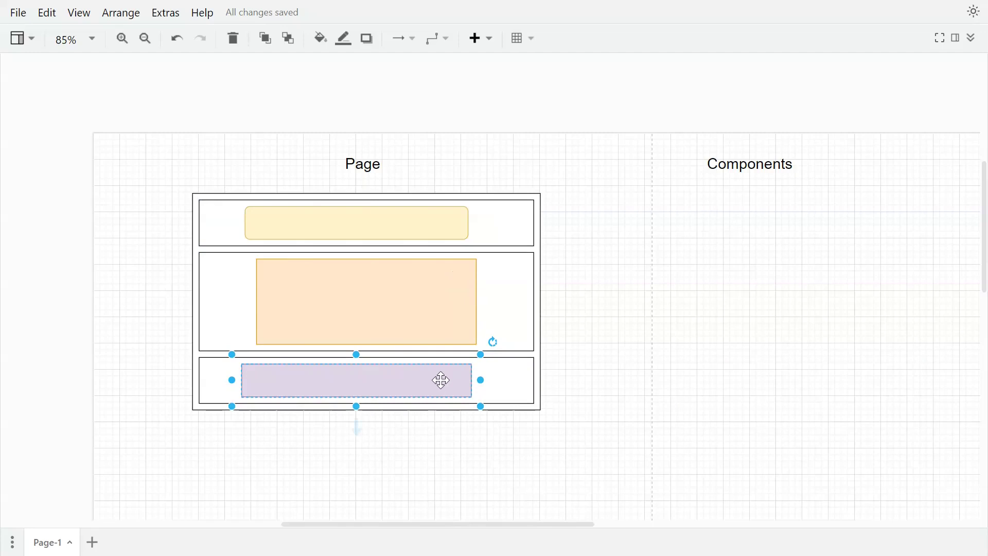
Rearrange so purple is centred in the header and yellow sits in the footer.
{"action": "left_click_drag", "start_coordinate": [439, 216], "coordinate": [820, 267]}
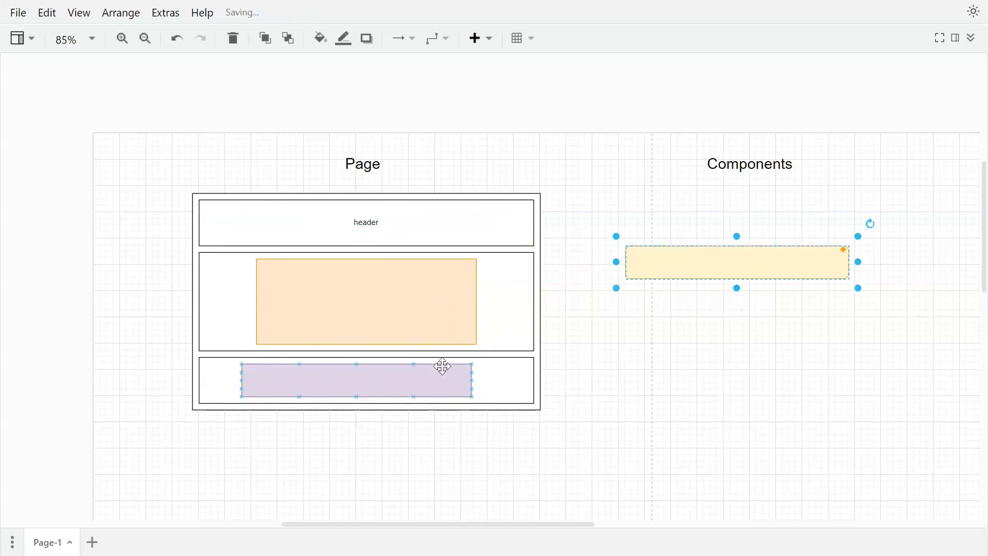
{"action": "left_click_drag", "start_coordinate": [439, 377], "coordinate": [440, 221]}
{"action": "left_click_drag", "start_coordinate": [743, 267], "coordinate": [381, 382]}
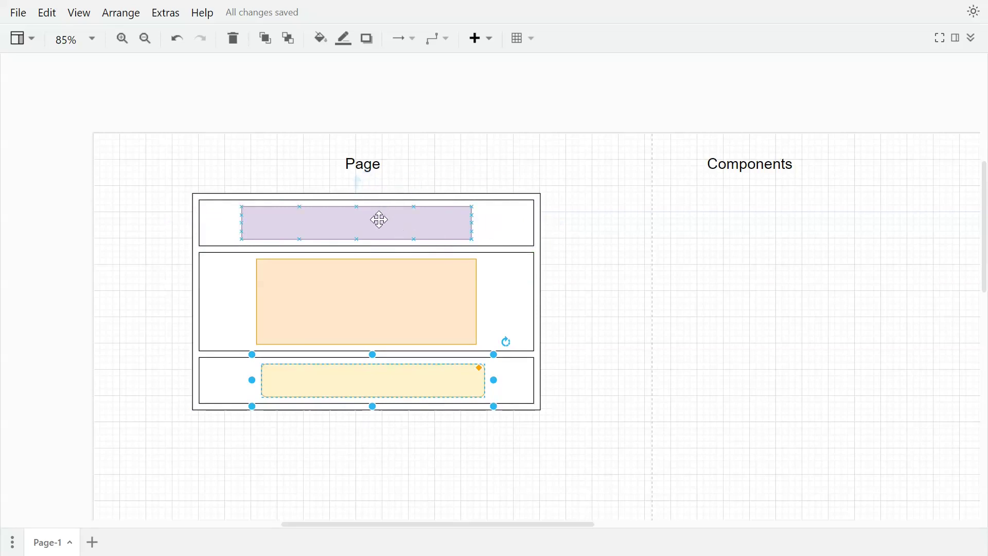
{"action": "left_click_drag", "start_coordinate": [379, 220], "coordinate": [392, 230]}
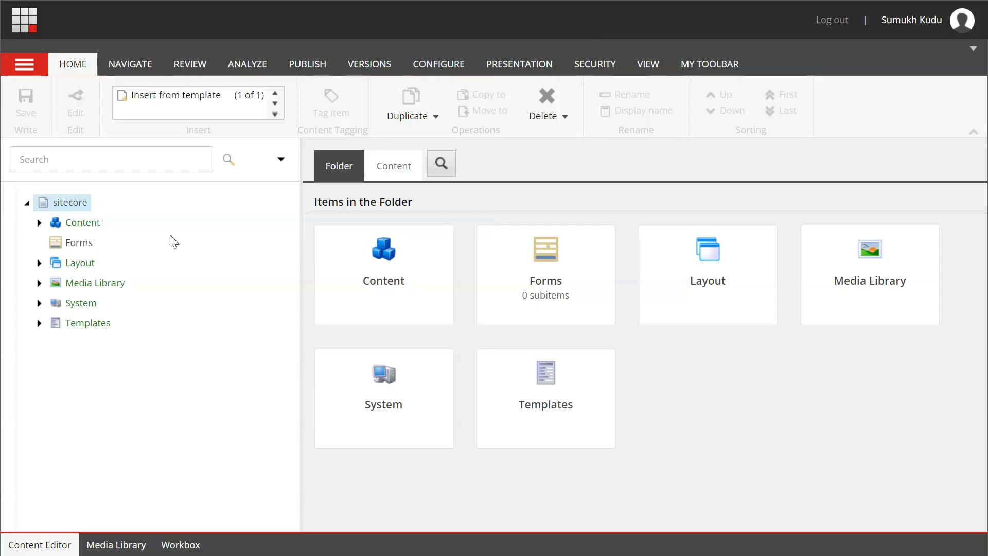
Insert a new layout named 'Base Layout' under Layout > Layouts and open it.
{"action": "left_click", "coordinate": [40, 263]}
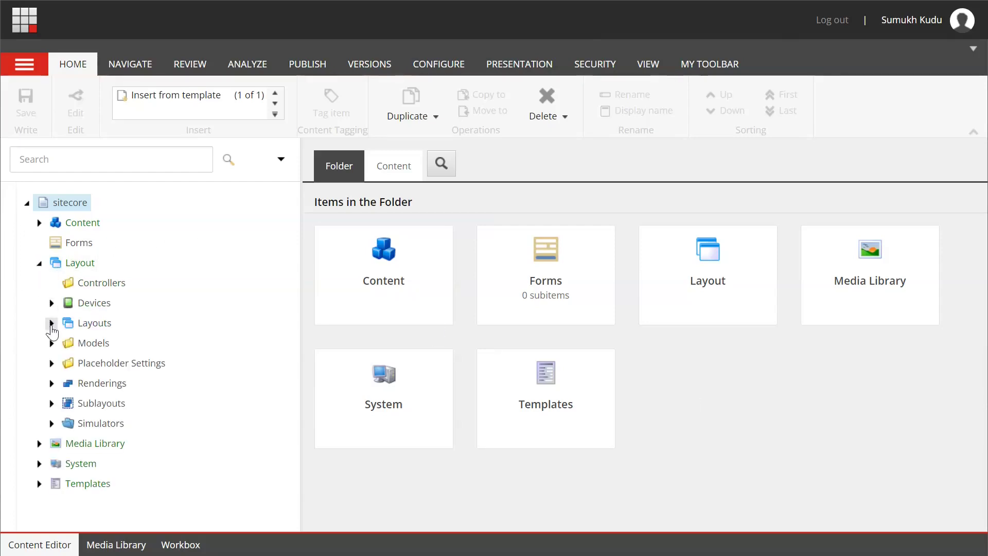
{"action": "left_click", "coordinate": [51, 323]}
{"action": "scroll", "coordinate": [50, 331], "scroll_direction": "down", "scroll_amount": 2}
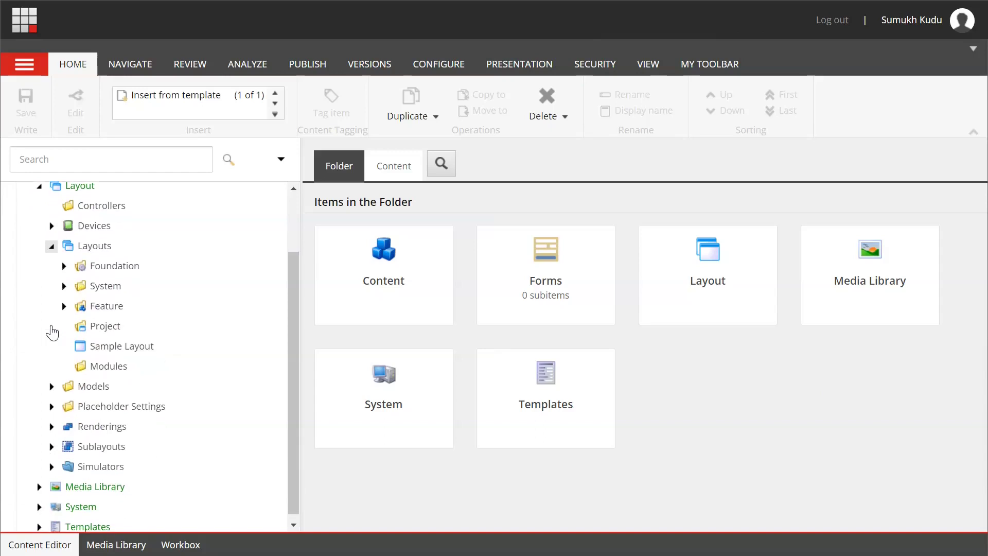
{"action": "right_click", "coordinate": [86, 247]}
{"action": "mouse_move", "coordinate": [131, 265]}
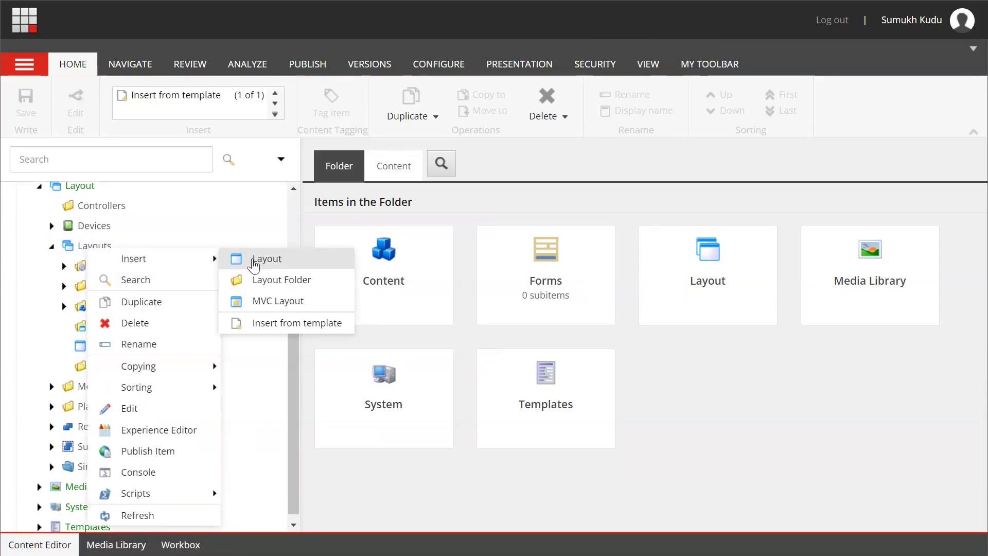
{"action": "left_click", "coordinate": [253, 262]}
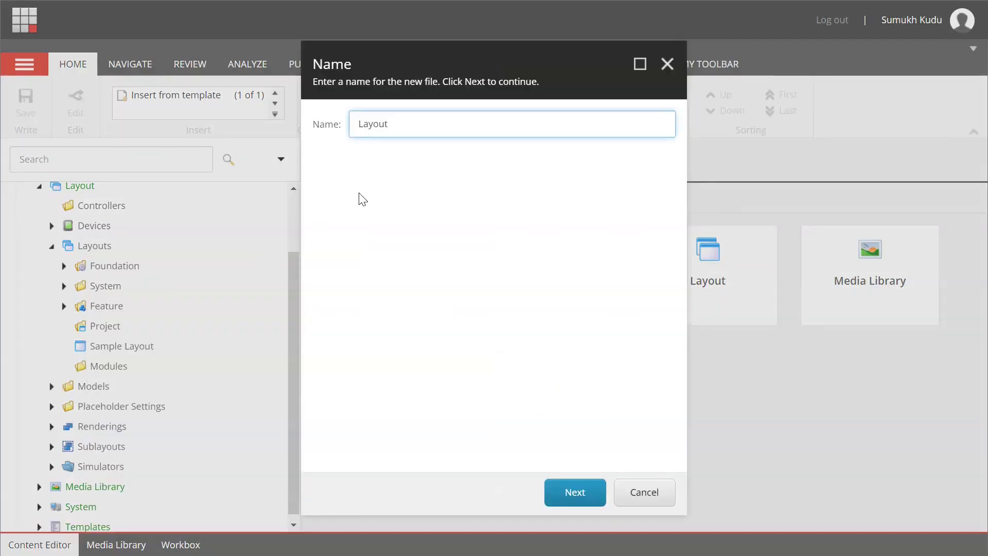
{"action": "type", "text": "Base"}
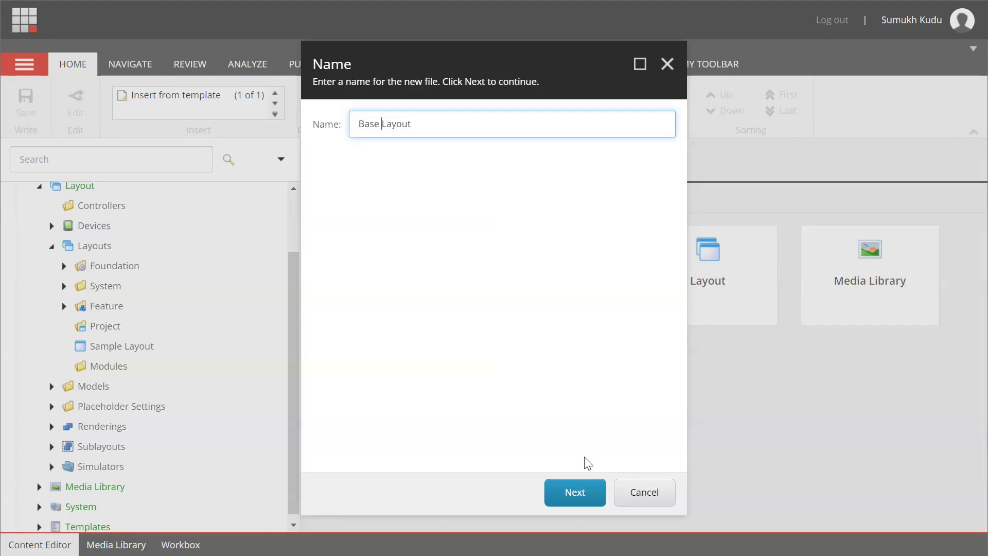
{"action": "left_click", "coordinate": [586, 493]}
{"action": "left_click", "coordinate": [581, 493]}
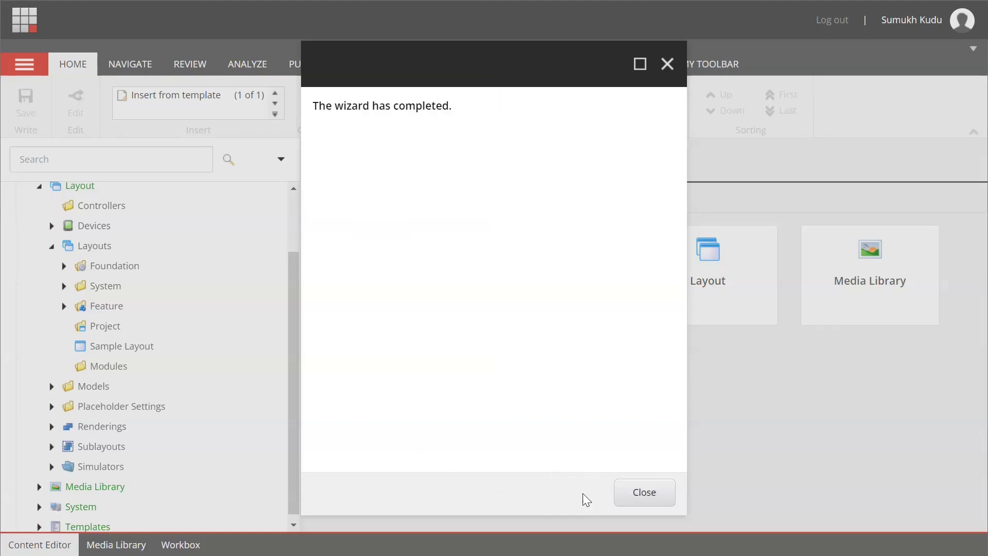
{"action": "left_click", "coordinate": [626, 494]}
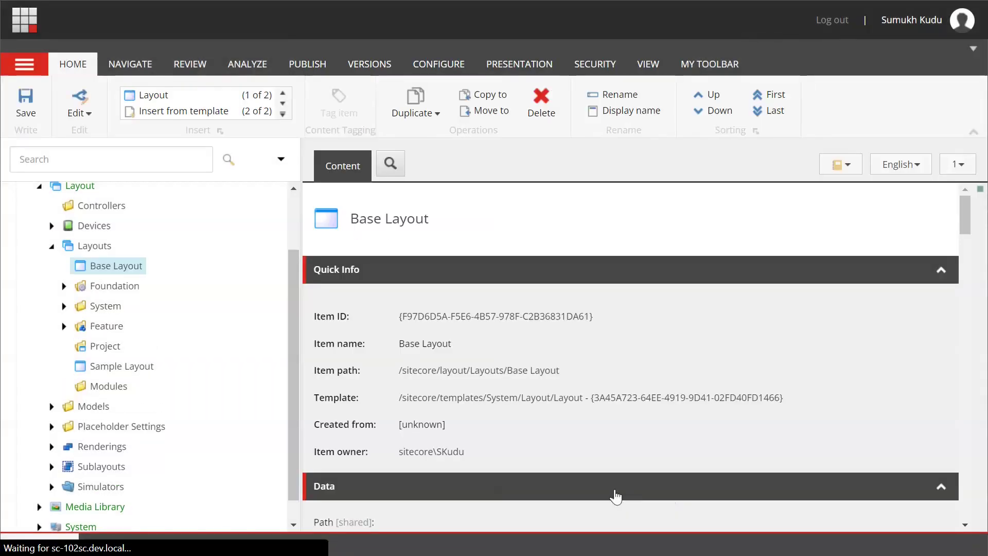
Set Base Layout's Path field to /Views/BaseLayout.cshtml.
{"action": "scroll", "coordinate": [518, 411], "scroll_direction": "down", "scroll_amount": 5}
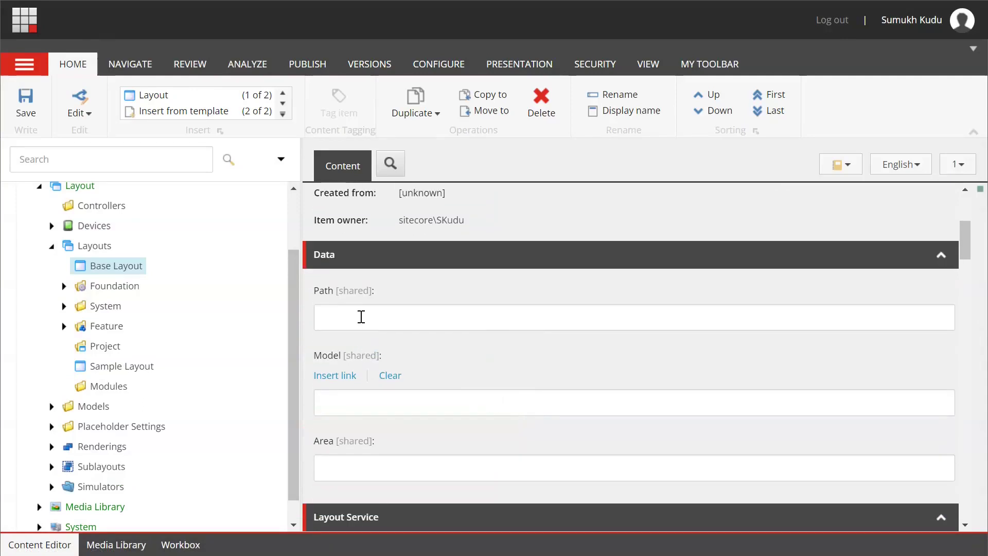
{"action": "scroll", "coordinate": [624, 296], "scroll_direction": "up", "scroll_amount": 2}
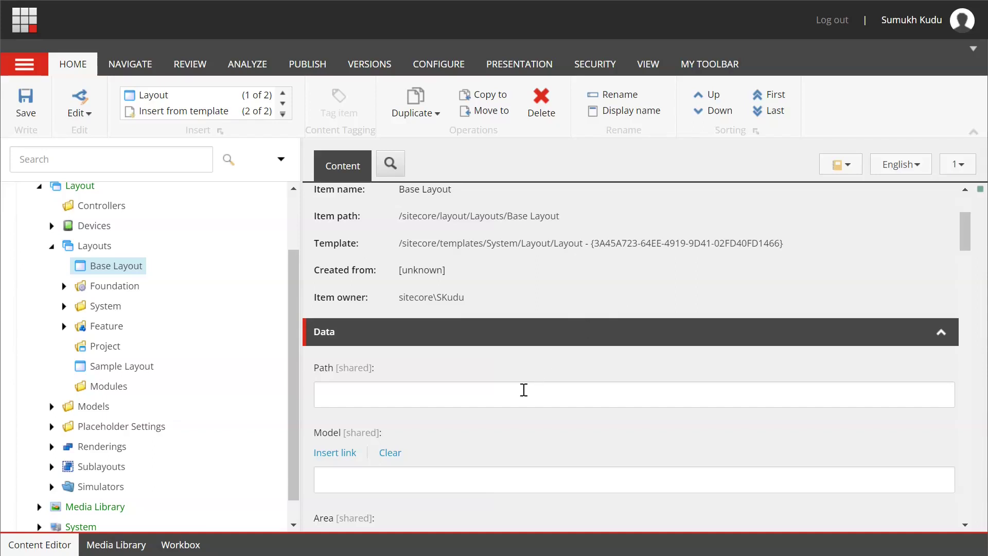
{"action": "left_click", "coordinate": [524, 389]}
{"action": "type", "text": "/"}
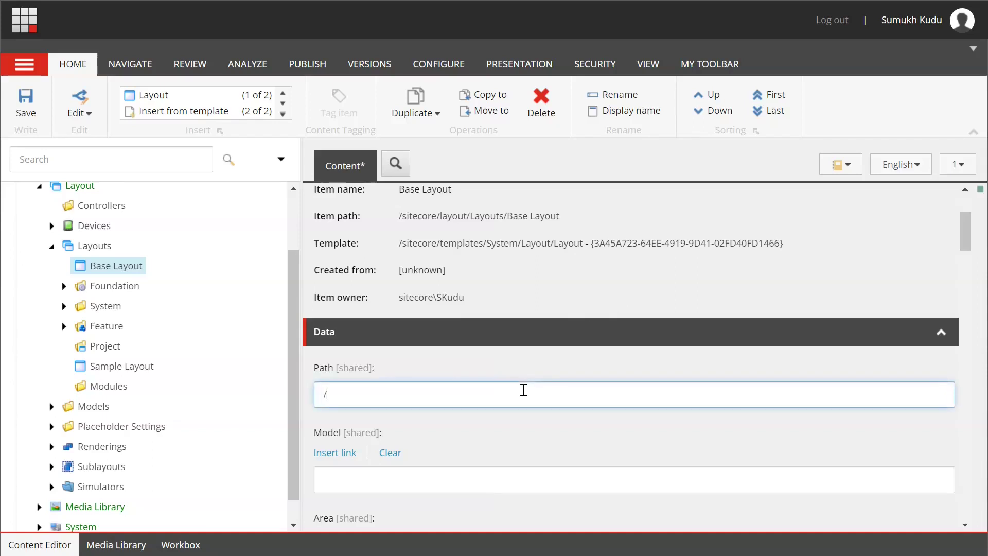
{"action": "type", "text": "Views/Base"}
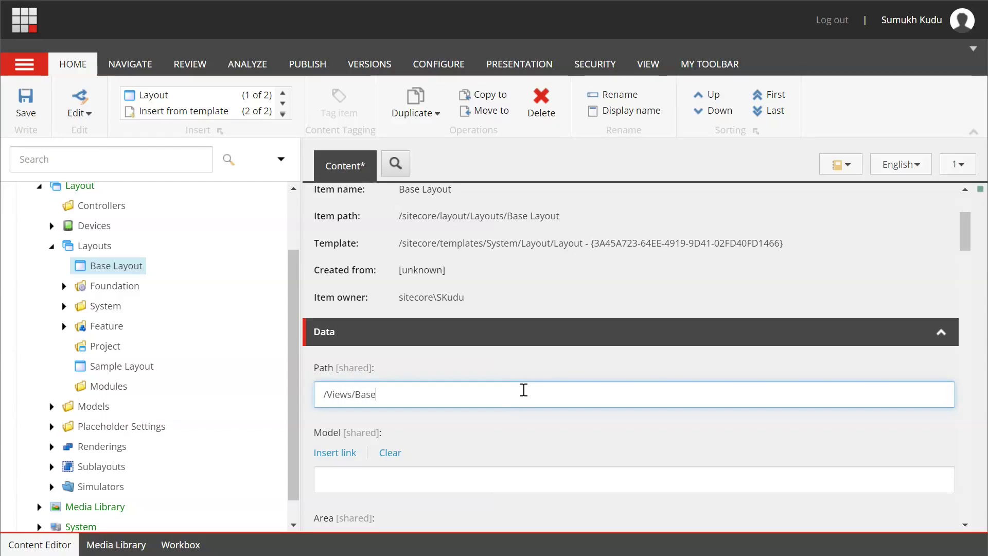
{"action": "type", "text": "Lay"}
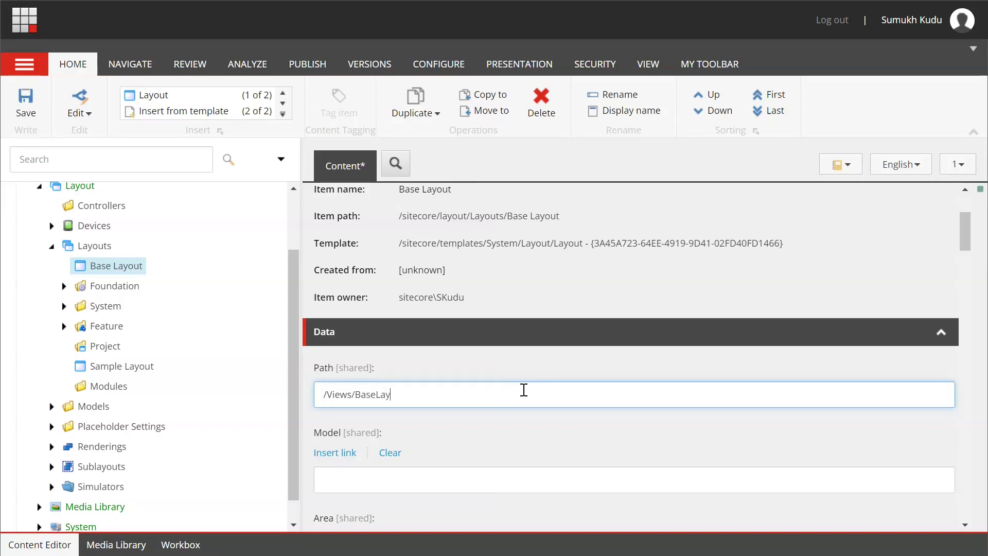
{"action": "type", "text": "out.cshtml"}
Save Base Layout and sort it last in the Layouts folder.
{"action": "key", "text": "ctrl+s"}
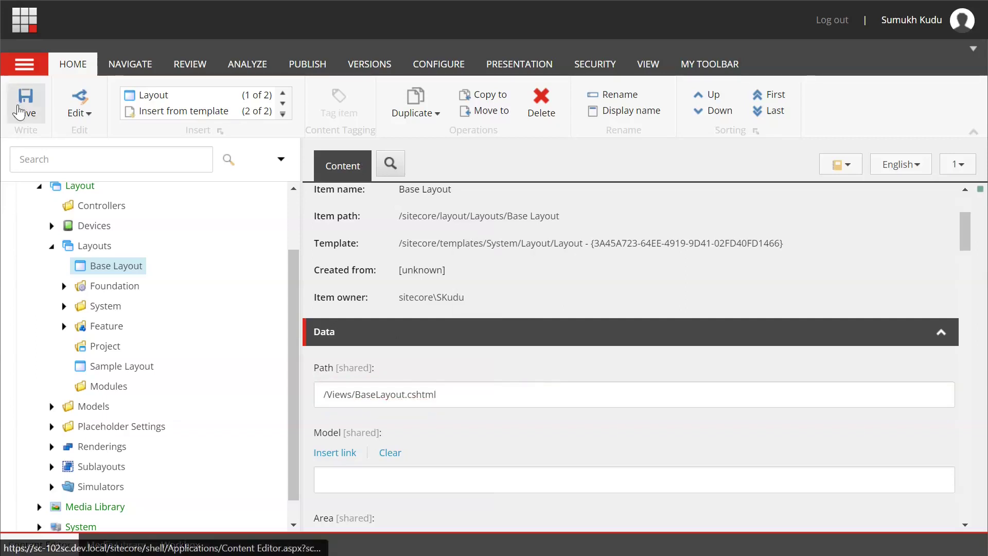
{"action": "left_click", "coordinate": [24, 100]}
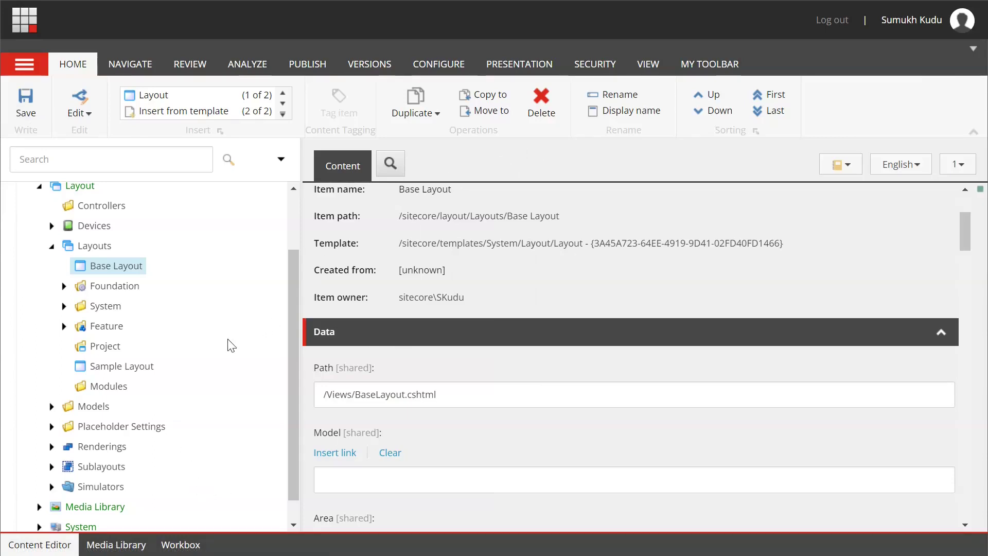
{"action": "left_click", "coordinate": [772, 112]}
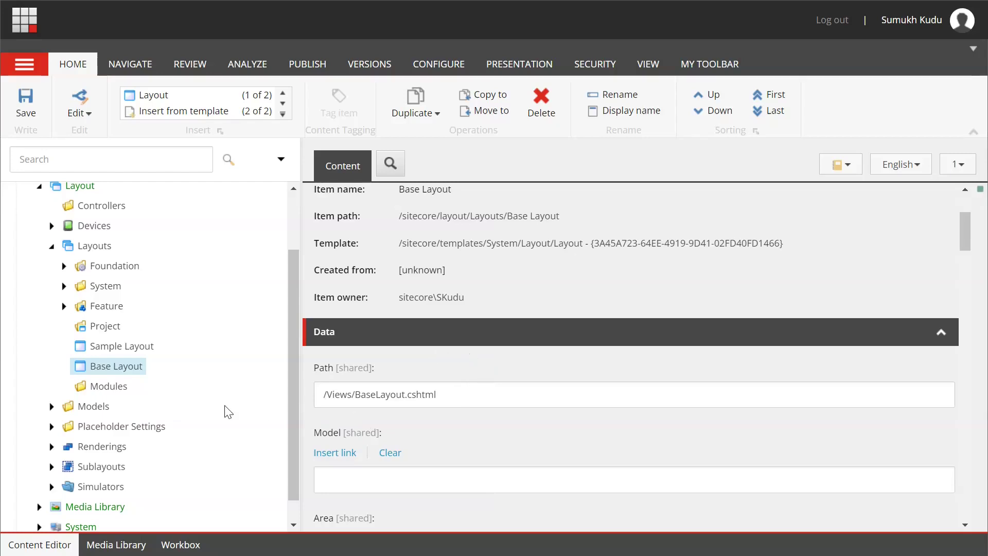
{"action": "scroll", "coordinate": [227, 410], "scroll_direction": "up", "scroll_amount": 3}
Assign Layouts/Base Layout to Home's Default device in Layout Details and save Home.
{"action": "left_click", "coordinate": [39, 223]}
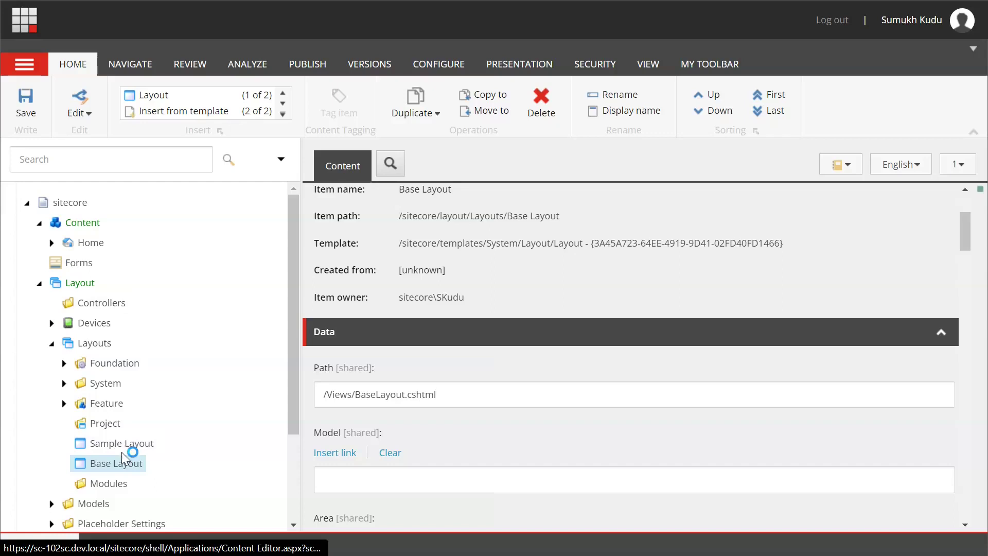
{"action": "left_click", "coordinate": [88, 248]}
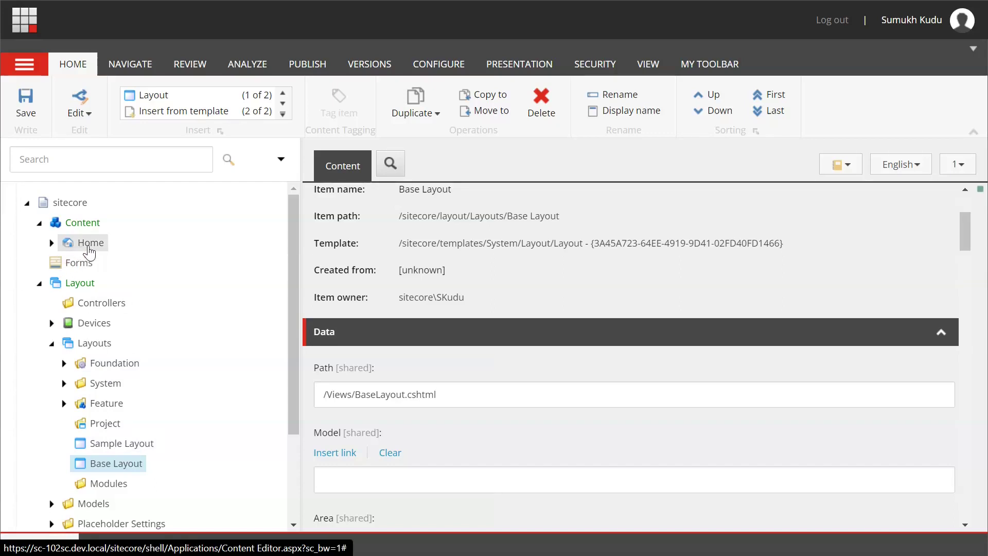
{"action": "left_click", "coordinate": [551, 63]}
{"action": "left_click", "coordinate": [81, 106]}
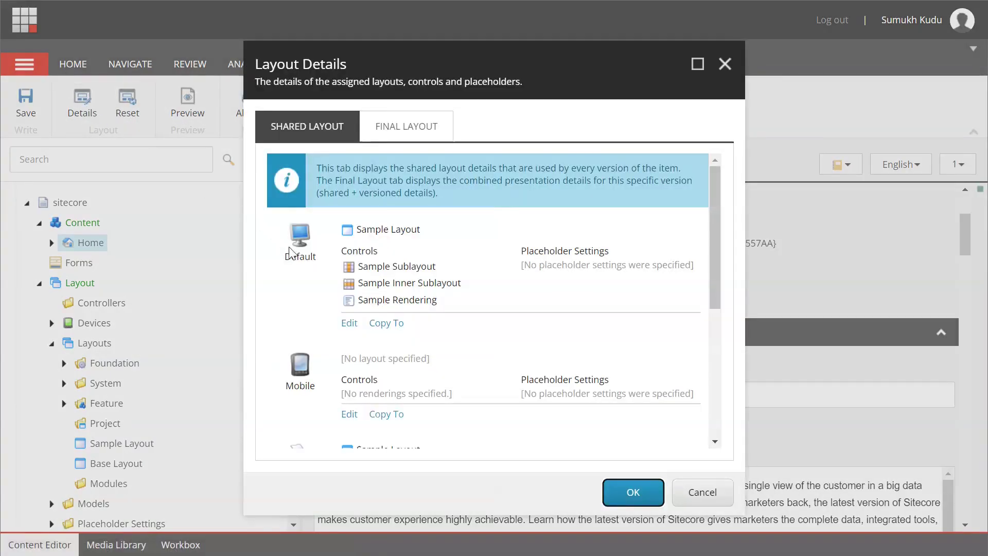
{"action": "left_click", "coordinate": [351, 323]}
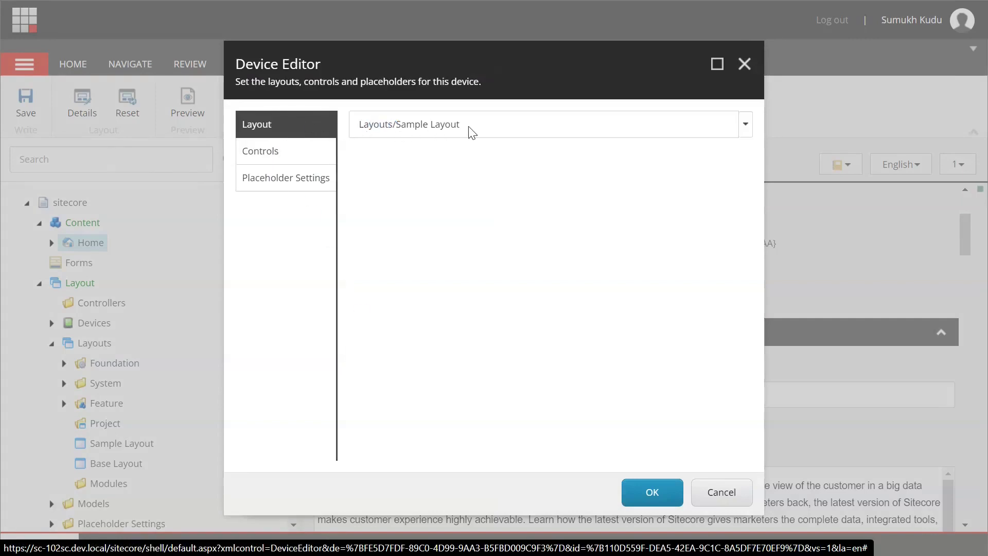
{"action": "left_click", "coordinate": [745, 124]}
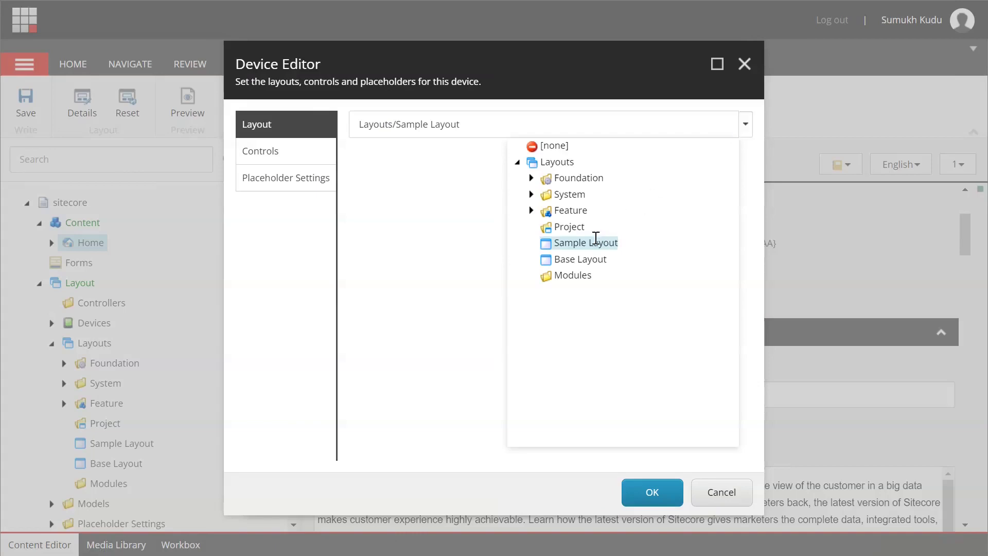
{"action": "left_click", "coordinate": [585, 262]}
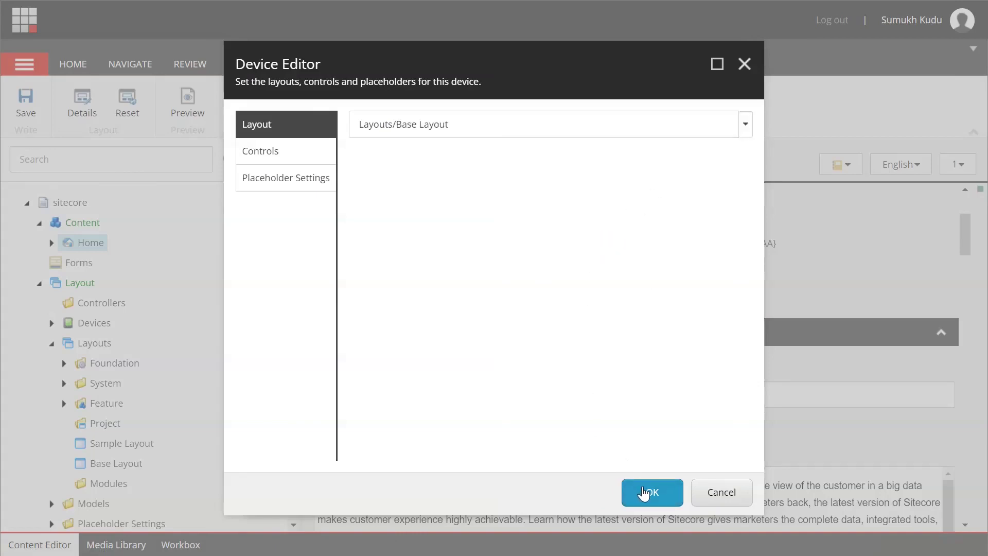
{"action": "left_click", "coordinate": [645, 496]}
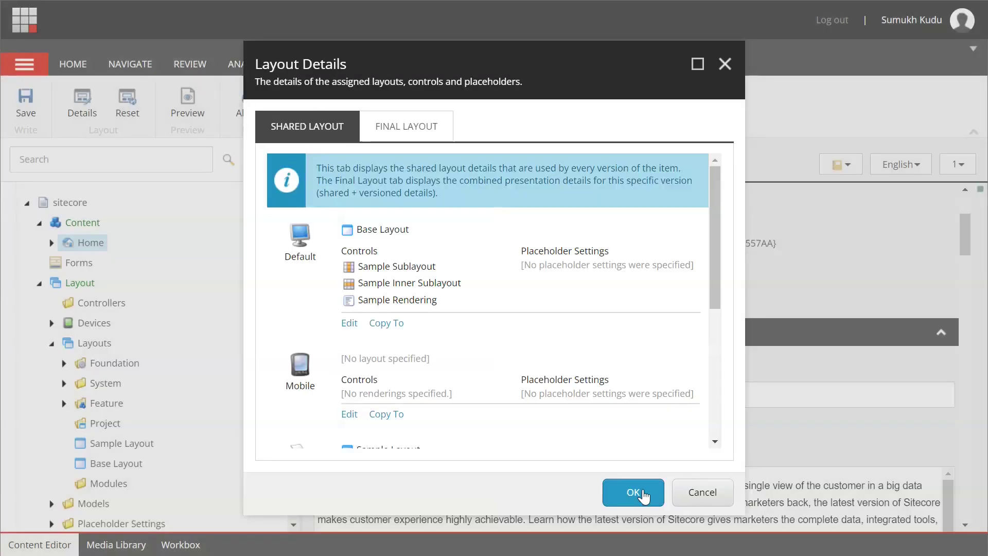
{"action": "left_click", "coordinate": [643, 494]}
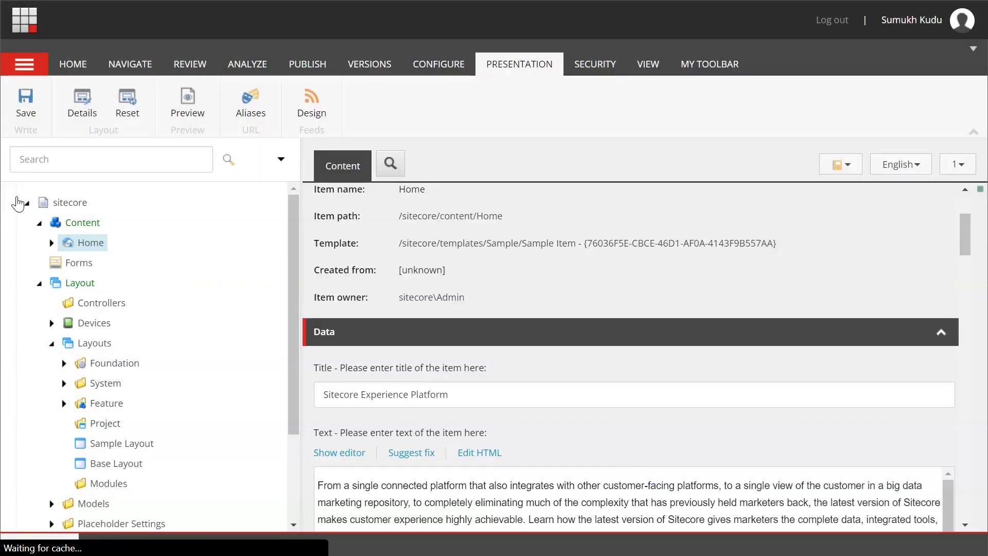
{"action": "left_click", "coordinate": [26, 105]}
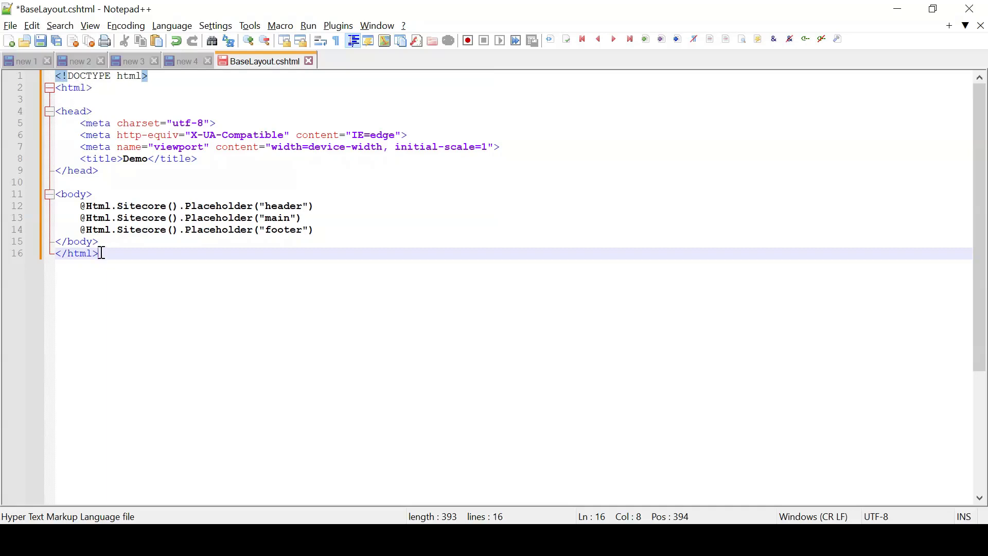
Select the three placeholder lines, then each placeholder name: header, main and footer.
{"action": "left_click_drag", "start_coordinate": [80, 206], "coordinate": [323, 231]}
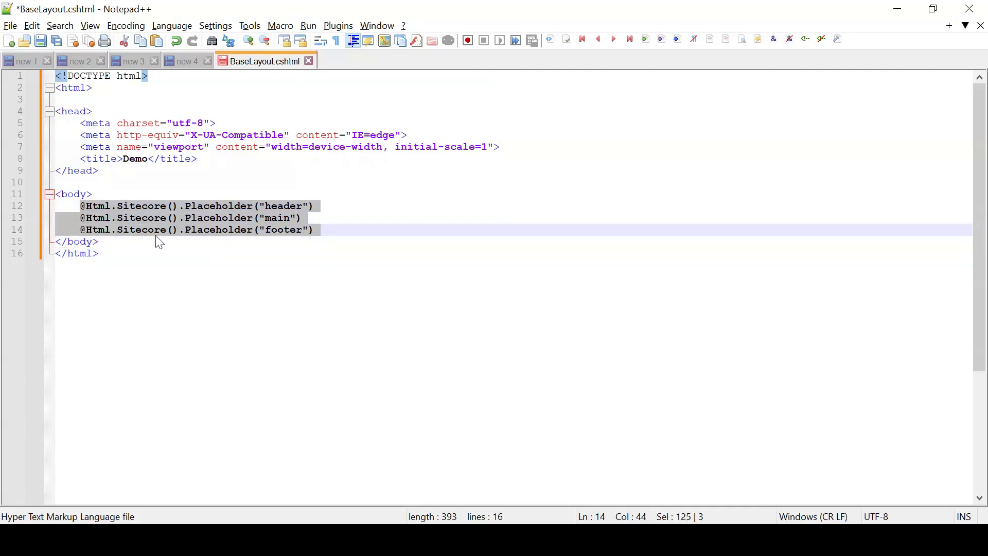
{"action": "double_click", "coordinate": [276, 204]}
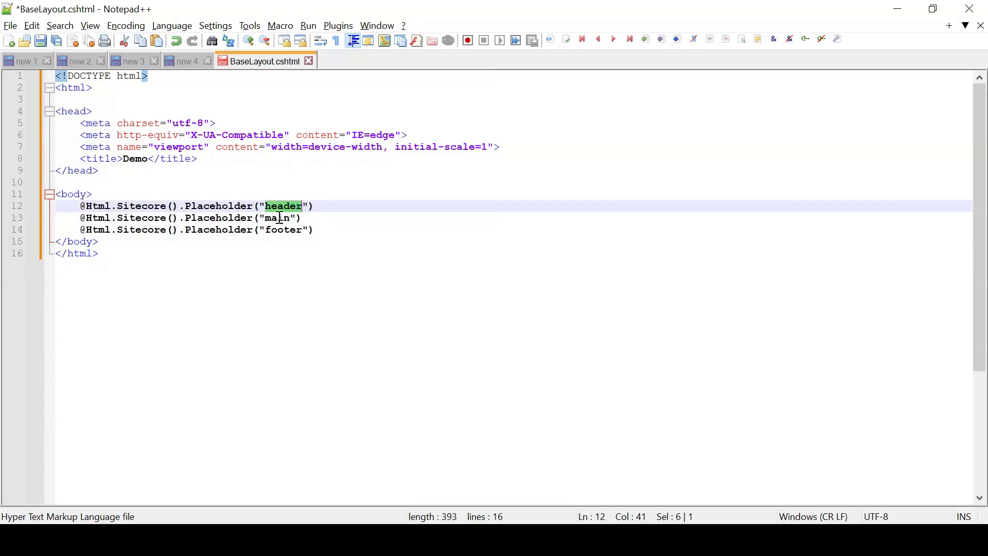
{"action": "left_click", "coordinate": [279, 220]}
{"action": "double_click", "coordinate": [279, 219]}
{"action": "left_click", "coordinate": [281, 230]}
{"action": "double_click", "coordinate": [282, 232]}
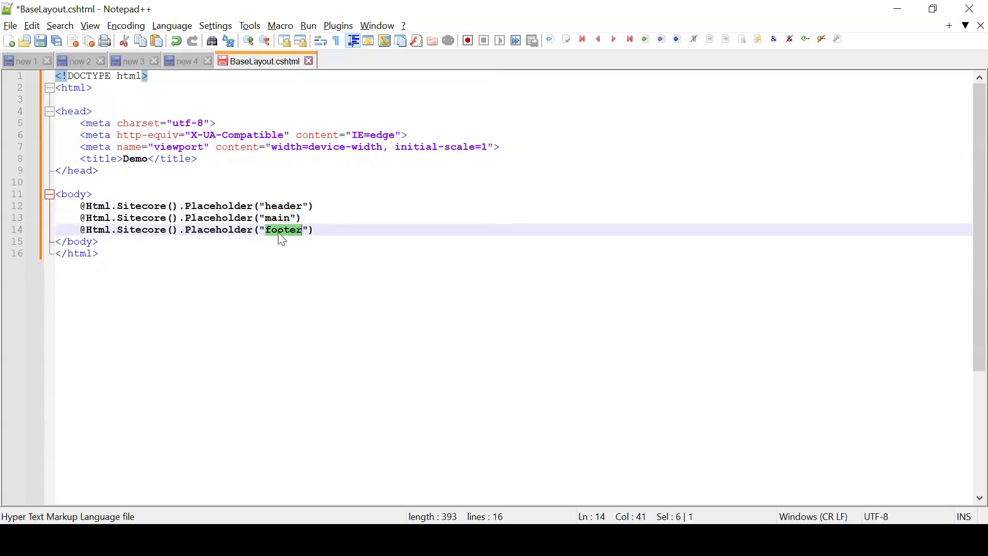
{"action": "left_click", "coordinate": [314, 210]}
{"action": "left_click", "coordinate": [320, 232]}
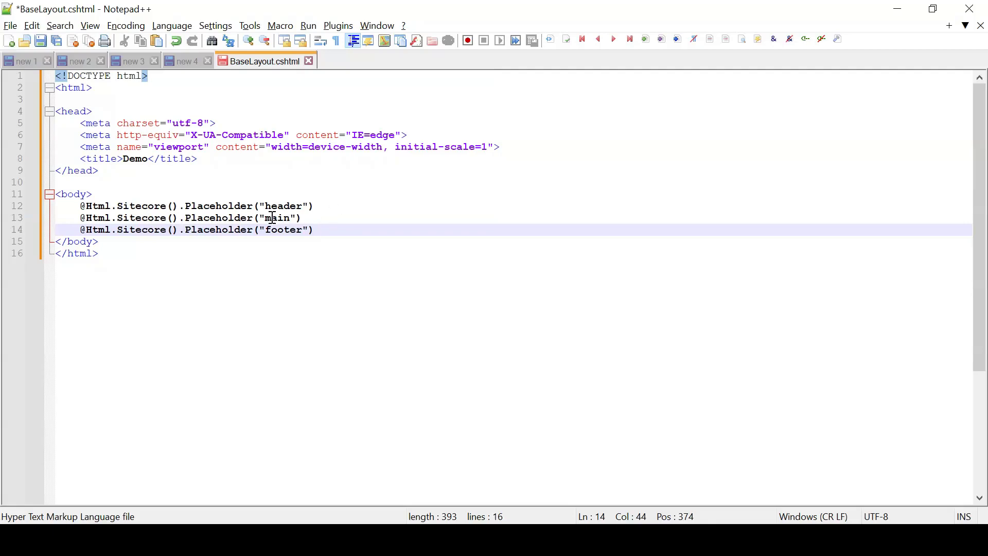
Recheck the main and footer placeholder lines in BaseLayout.cshtml.
{"action": "left_click", "coordinate": [273, 218]}
{"action": "double_click", "coordinate": [273, 217]}
{"action": "left_click", "coordinate": [329, 218]}
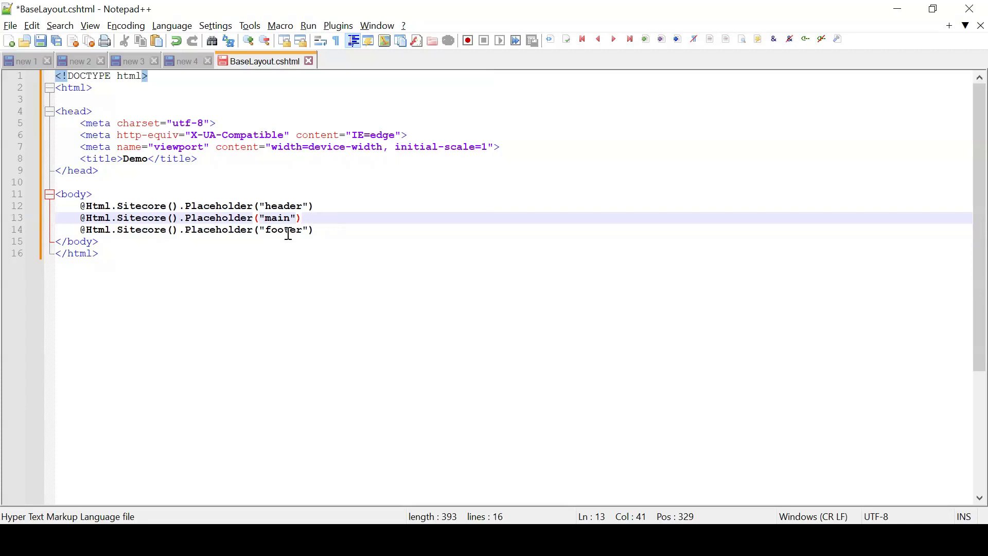
{"action": "left_click", "coordinate": [287, 231]}
{"action": "left_click", "coordinate": [314, 232]}
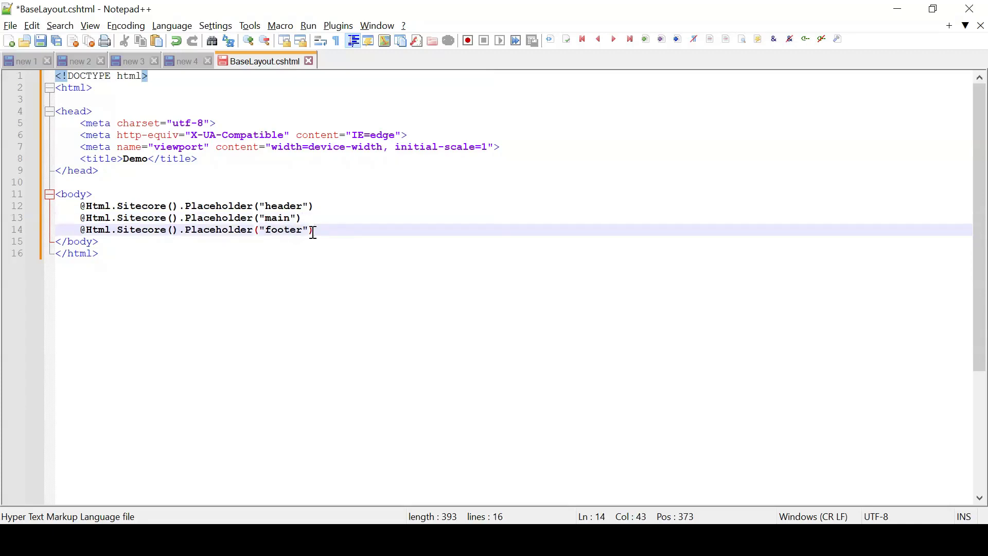